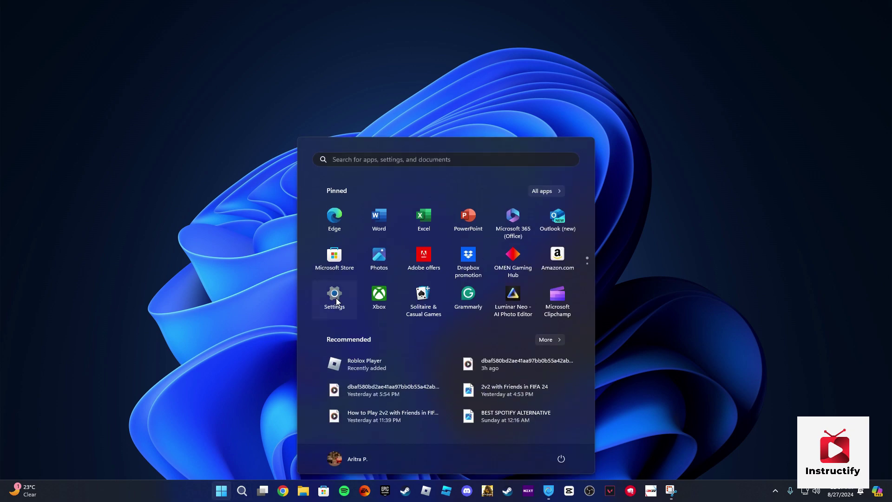
Open Settings, scroll to Bluetooth devices and show the full list with View all devices.
left_click(336, 299)
scroll(430, 228, "down", 2)
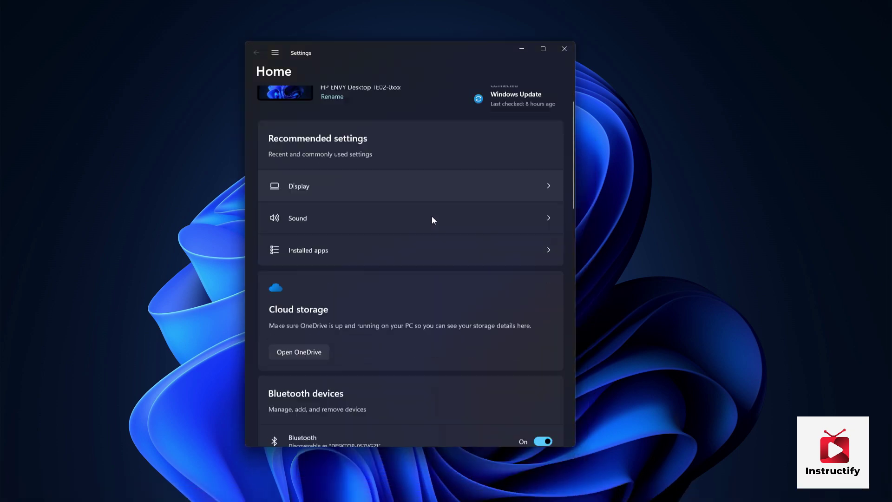
scroll(430, 217, "down", 3)
scroll(428, 220, "down", 2)
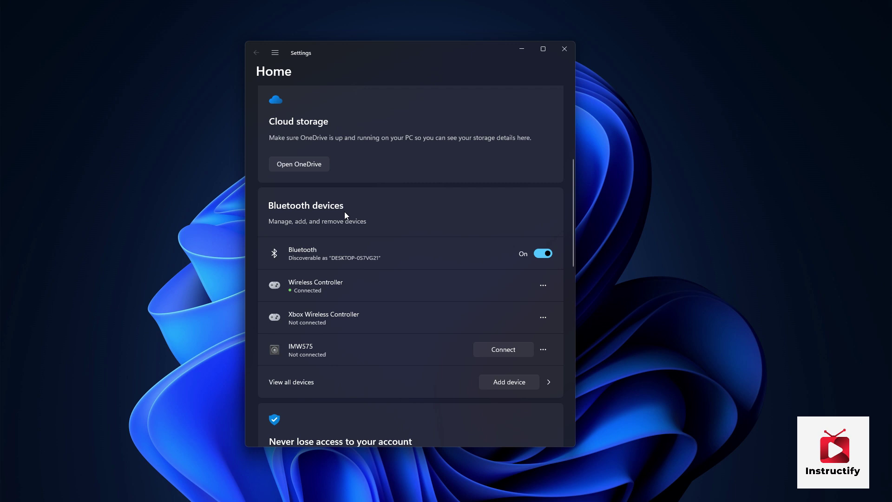
scroll(406, 375, "down", 2)
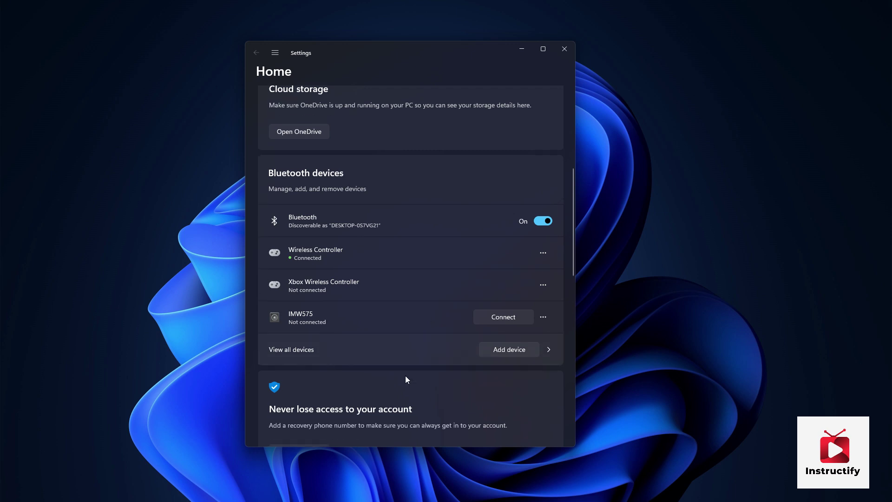
left_click(547, 323)
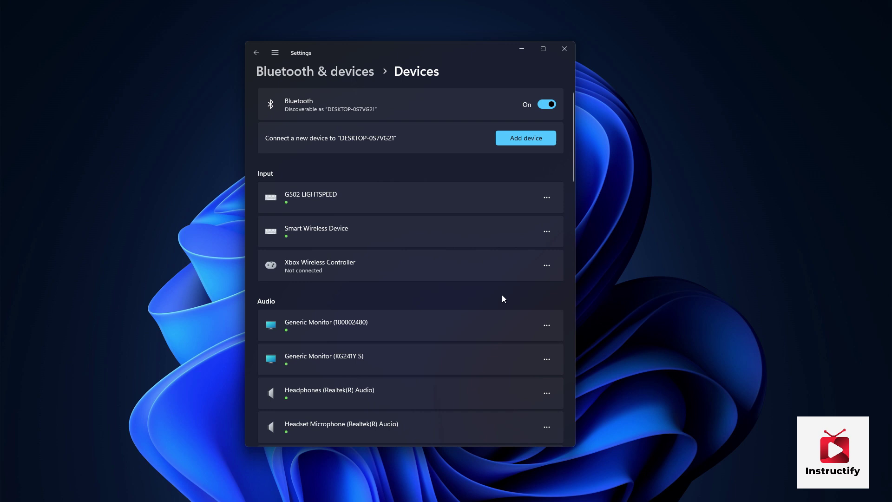
Add a Bluetooth device, pair the Wireless Controller, and dismiss the finished pairing dialog.
left_click(539, 140)
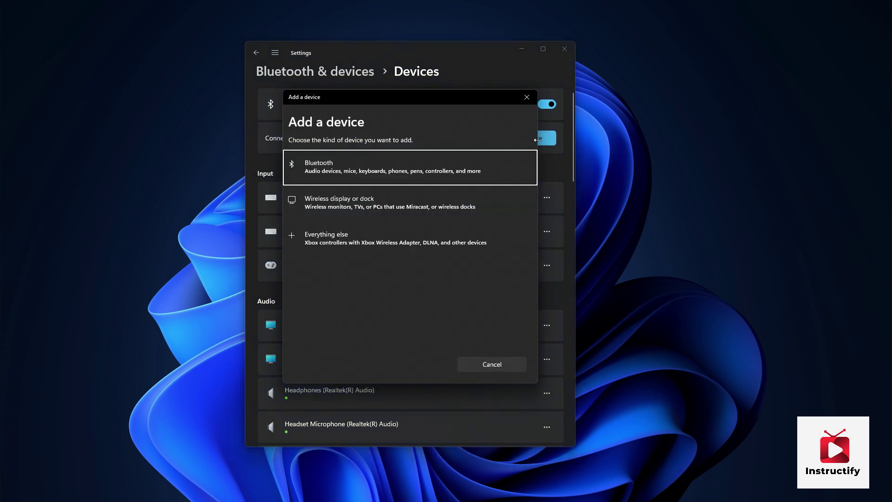
left_click(450, 169)
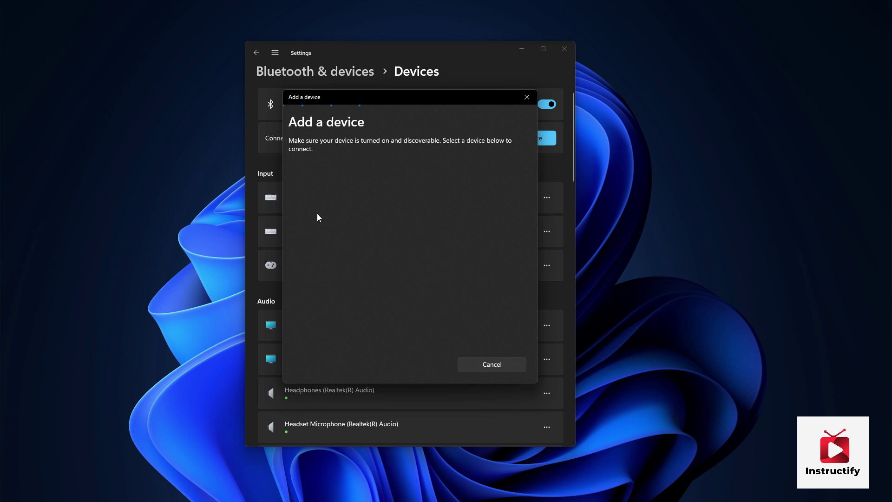
left_click(318, 175)
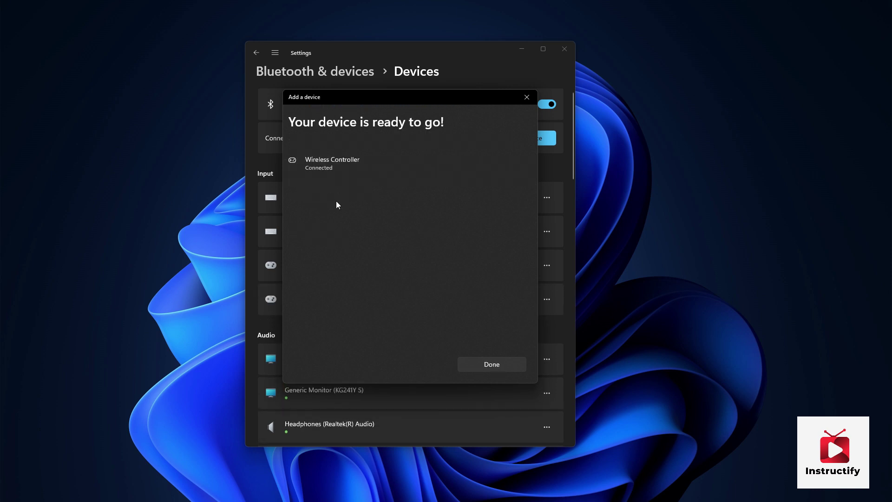
left_click(500, 366)
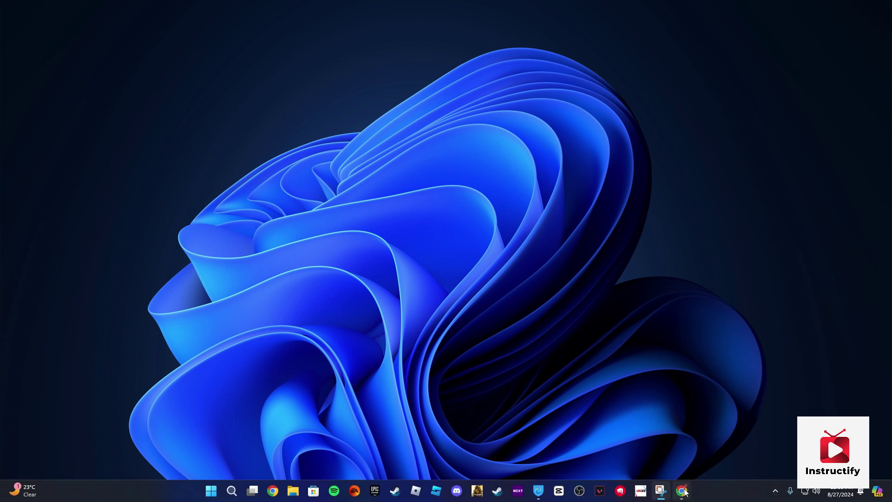
Open Chrome maximized and search for 'ds4'.
left_click(681, 490)
double_click(589, 18)
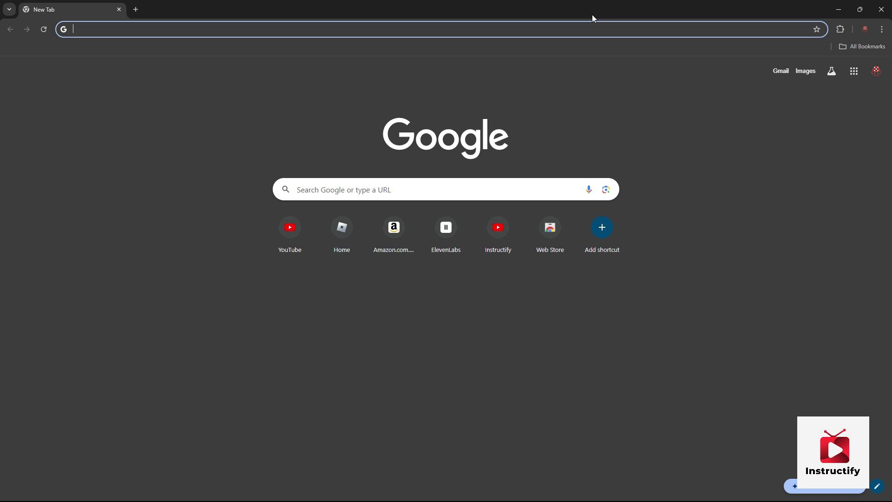
type("ds")
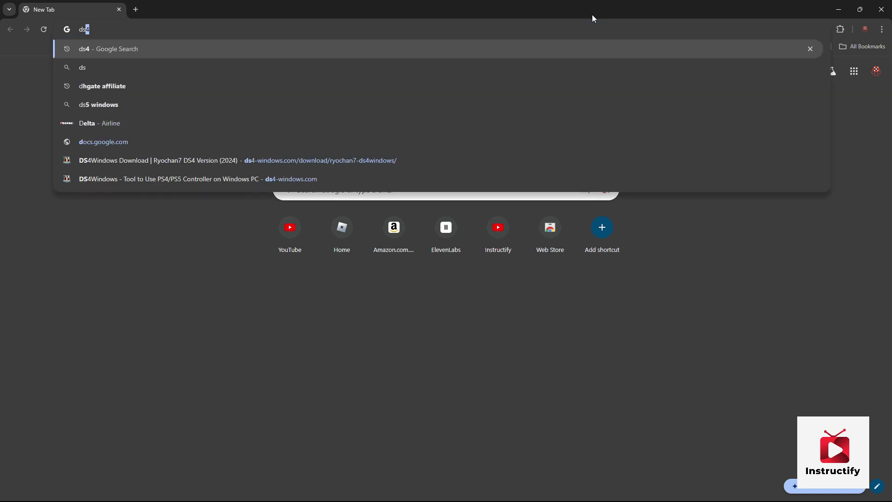
type("4")
key("Return")
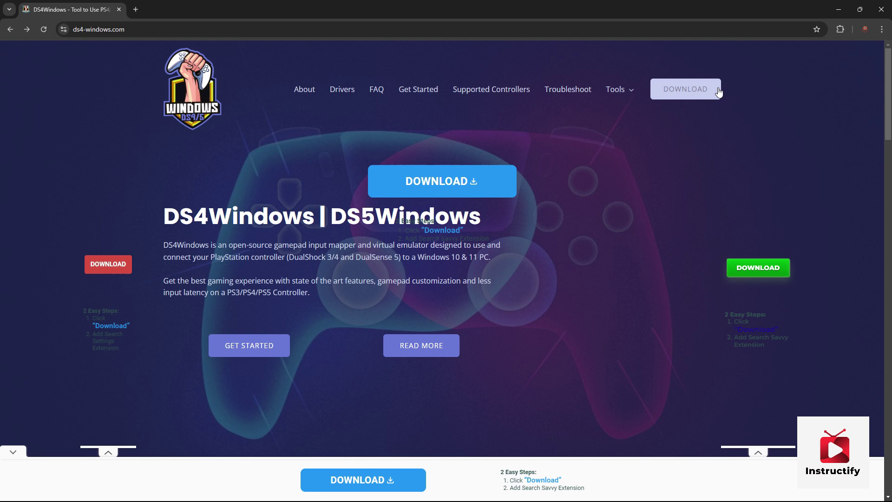
Download DS4Windows_3.3.3_x64.zip from ds4-windows.com and show it in the downloads panel.
left_click(684, 89)
scroll(604, 186, "down", 1)
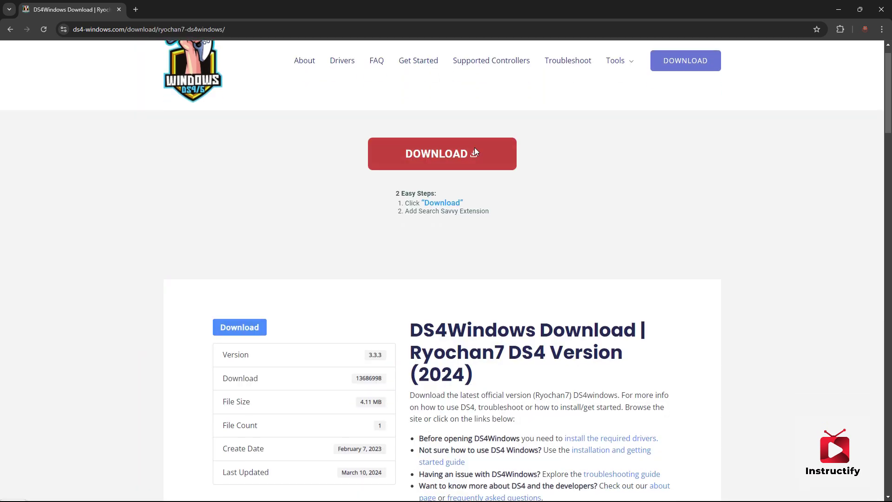
scroll(589, 243, "down", 2)
scroll(590, 243, "down", 1)
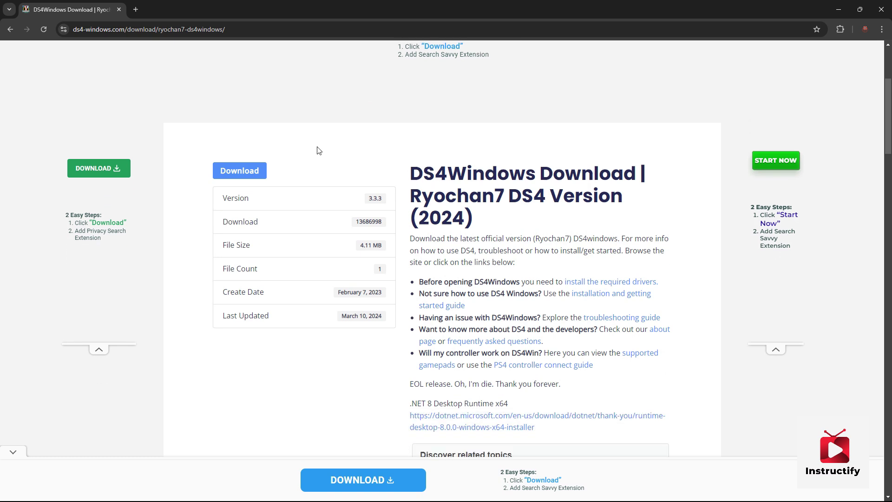
left_click(240, 174)
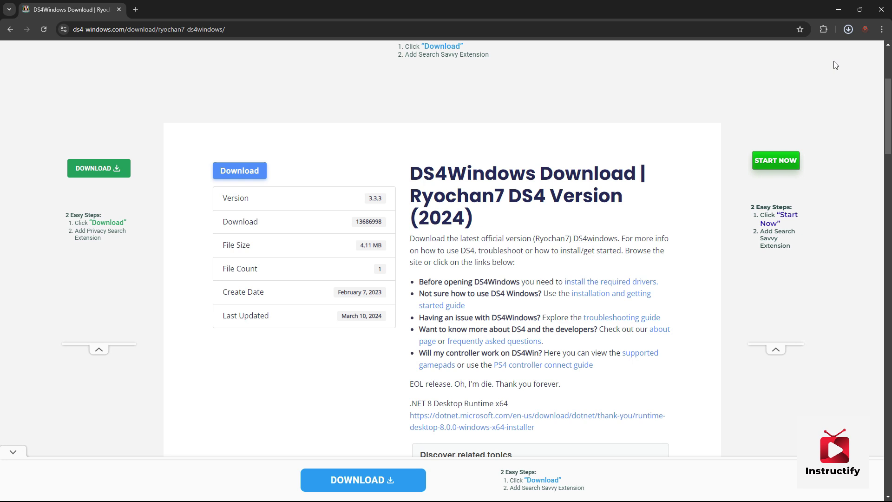
left_click(848, 30)
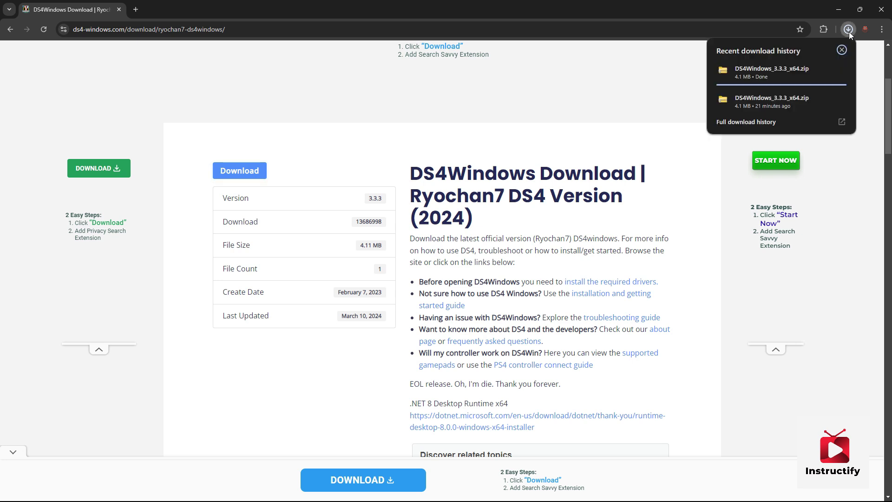
mouse_move(767, 72)
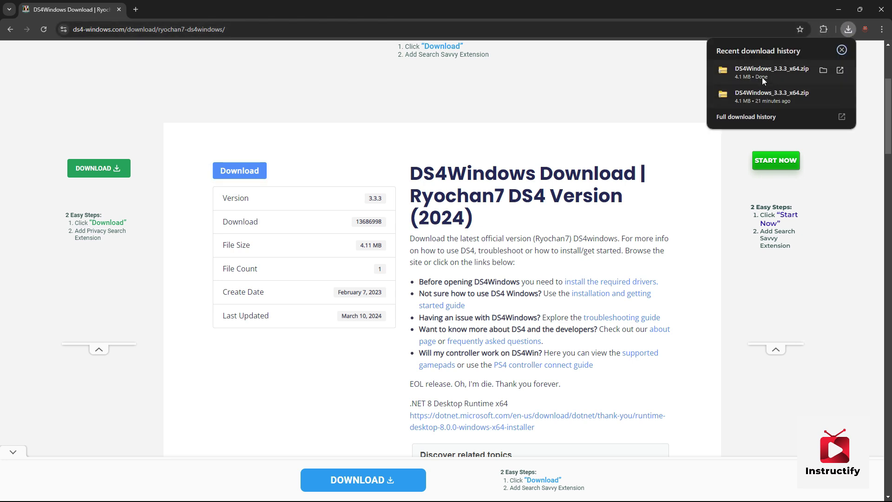
Open the downloaded zip and select it in the Downloads folder.
left_click(788, 74)
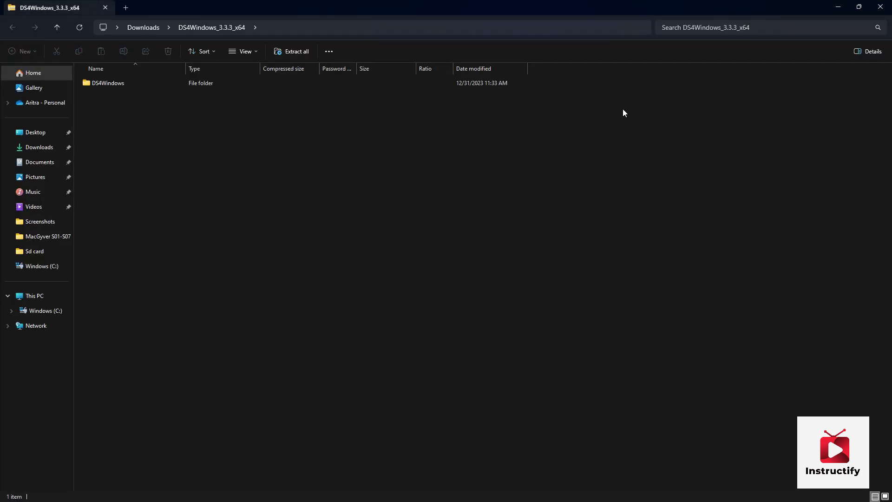
left_click(47, 147)
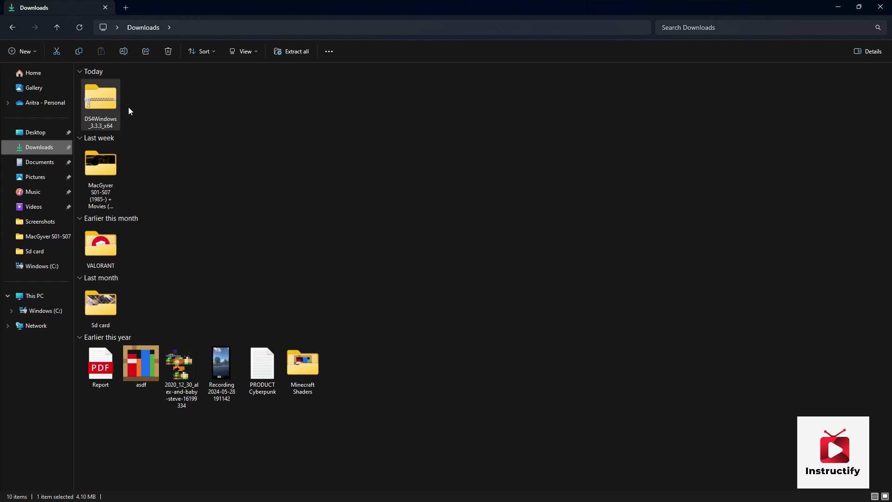
left_click(115, 108)
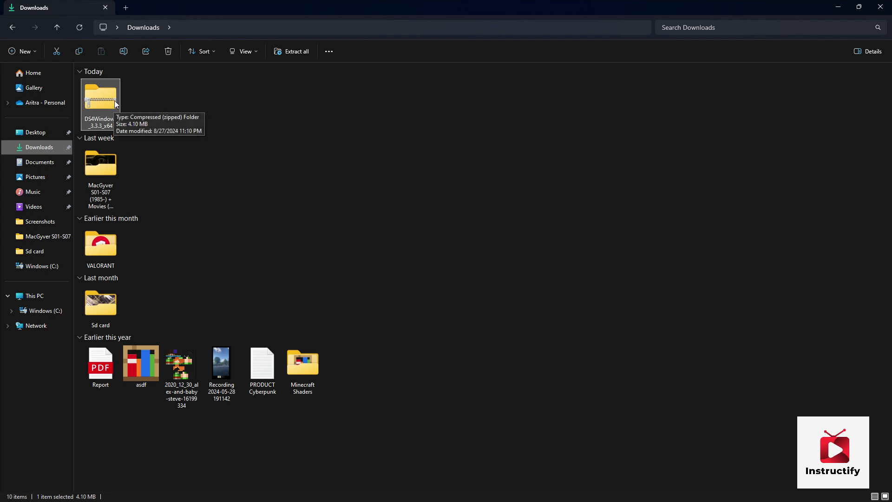
Extract All of the zip into Downloads and open the extracted DS4Windows folder.
right_click(115, 103)
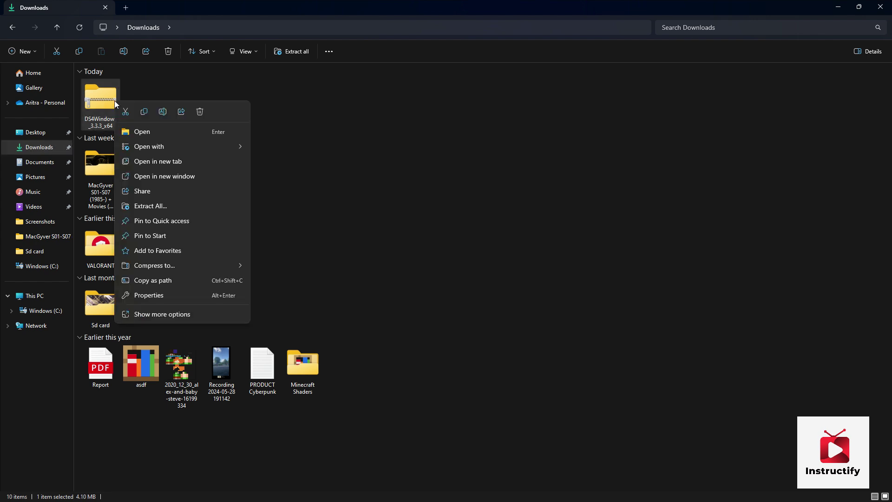
left_click(182, 210)
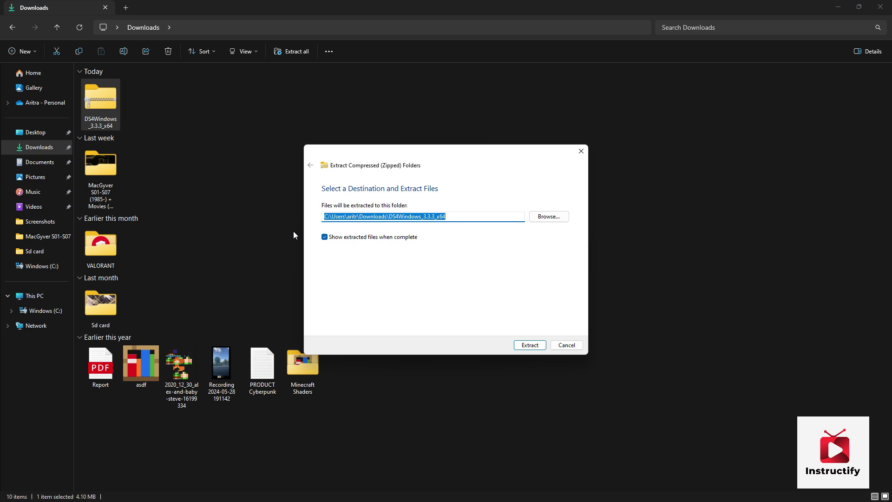
left_click(533, 349)
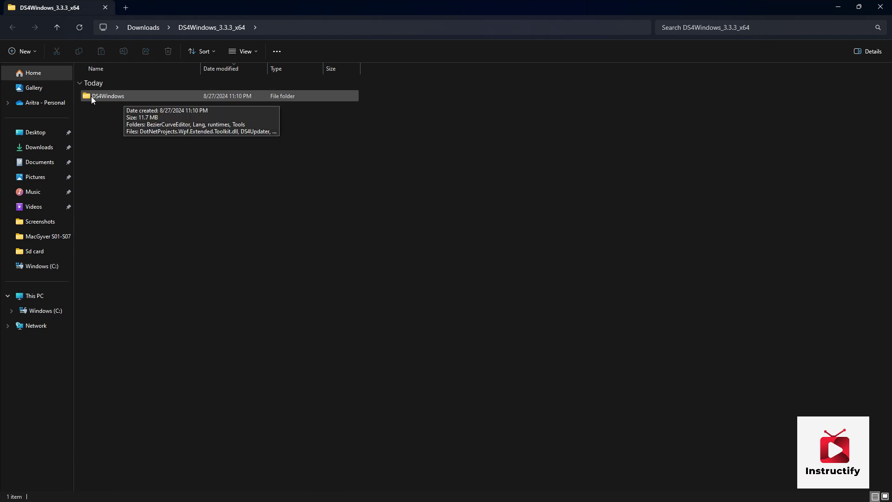
double_click(105, 97)
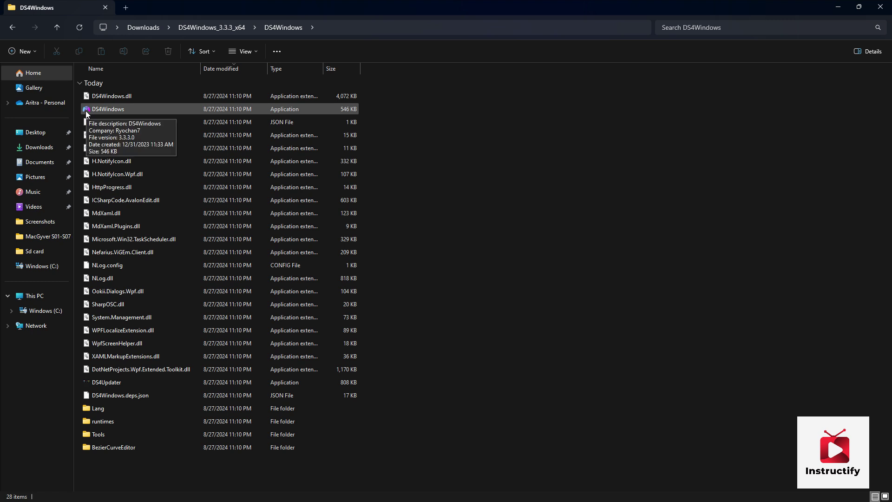
Launch DS4Windows.exe with Program Folder settings and DualSense, Switch Pro, JoyCon and DS3 support enabled.
double_click(116, 110)
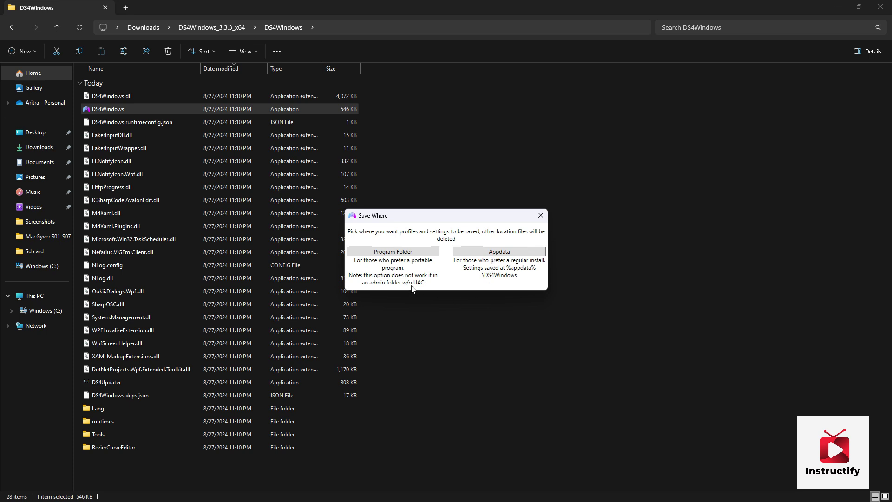
left_click(411, 253)
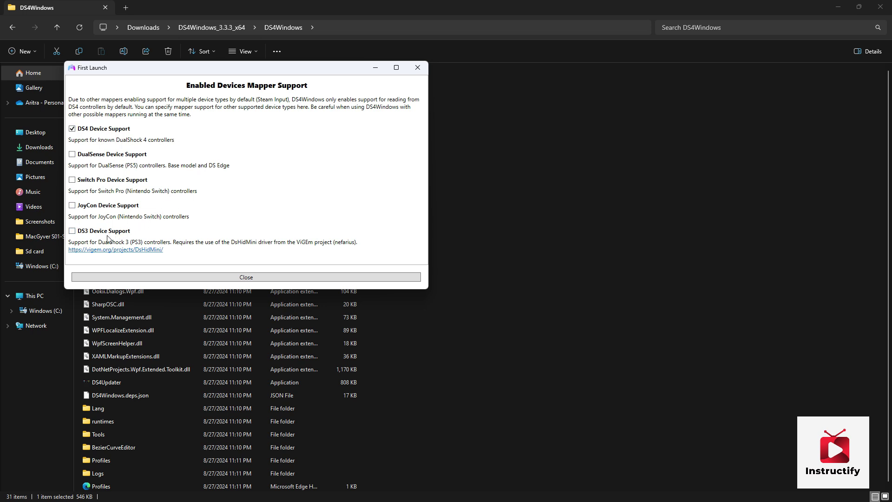
left_click(74, 155)
left_click(73, 181)
left_click(73, 206)
left_click(73, 231)
left_click(307, 276)
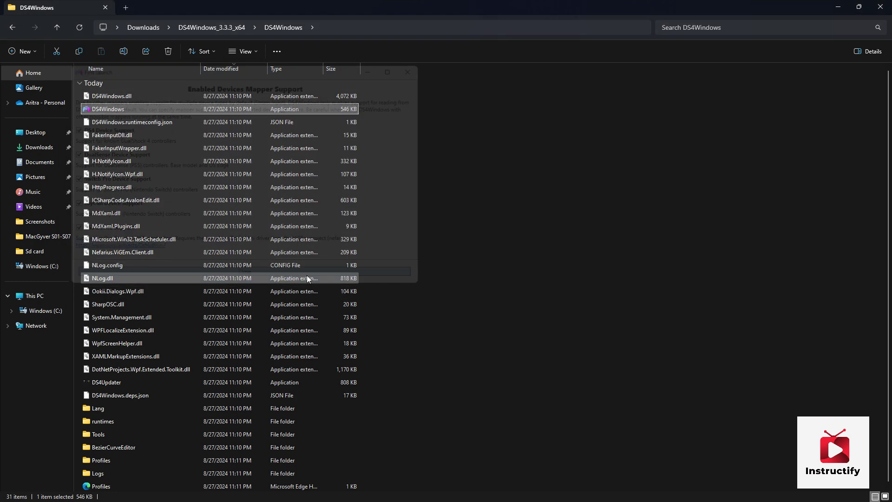
left_click_drag(153, 81, 315, 82)
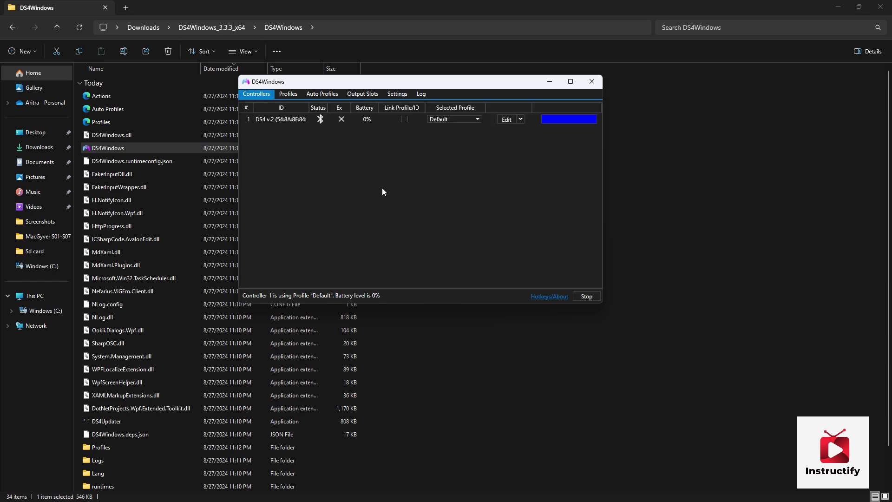
Set the Default profile's Emulated Controller to Xbox 360 and save the profile.
left_click(509, 119)
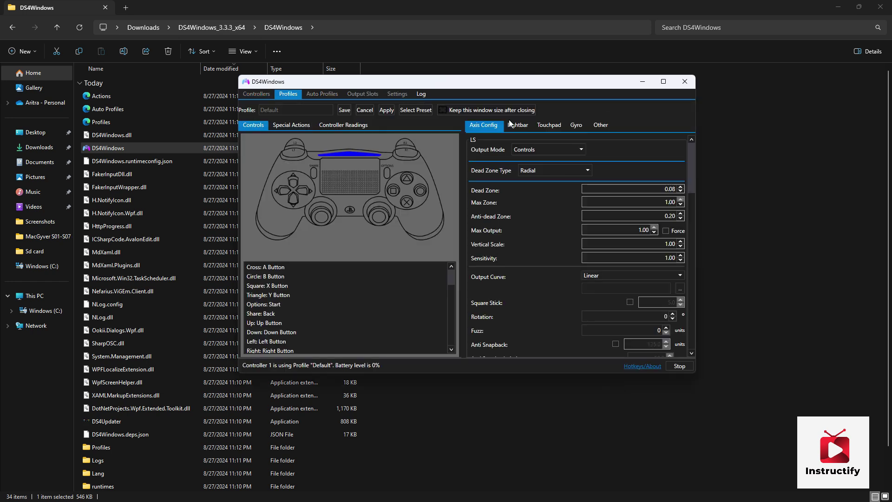
left_click(601, 126)
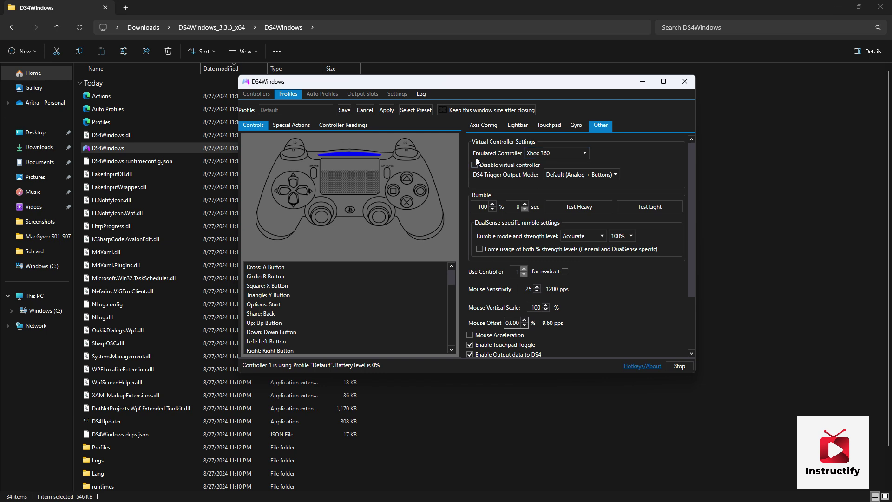
mouse_move(556, 153)
left_click(534, 156)
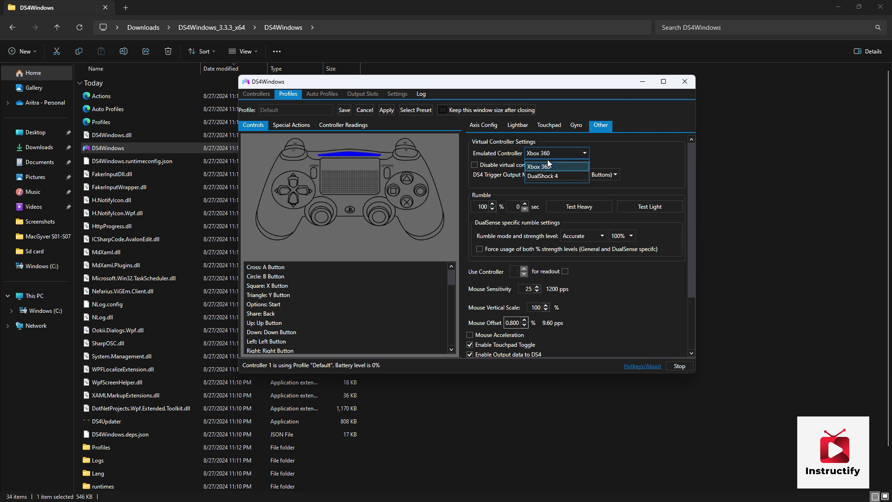
left_click(545, 154)
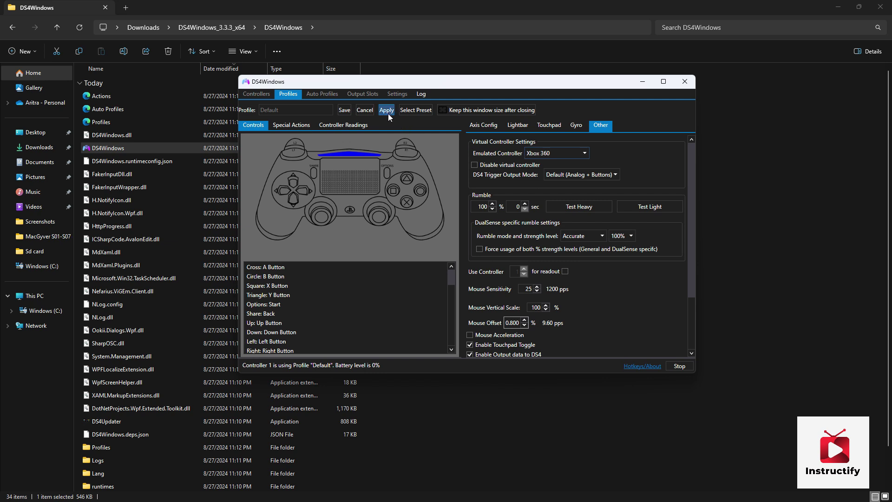
left_click(347, 114)
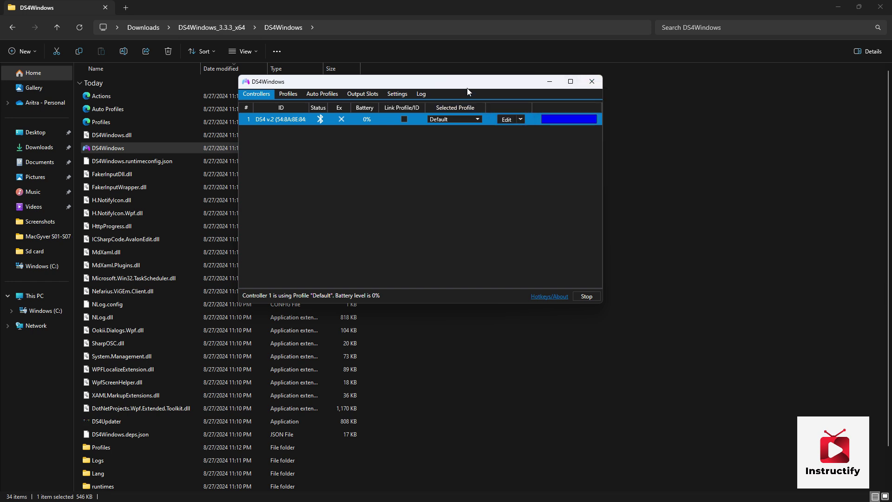
Minimize DS4Windows and close the File Explorer and Chrome windows.
left_click(549, 83)
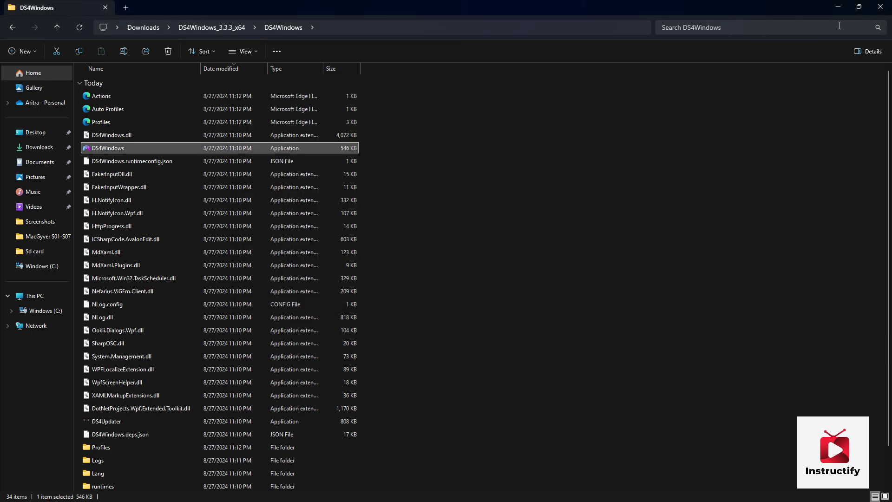
left_click(881, 8)
left_click(882, 10)
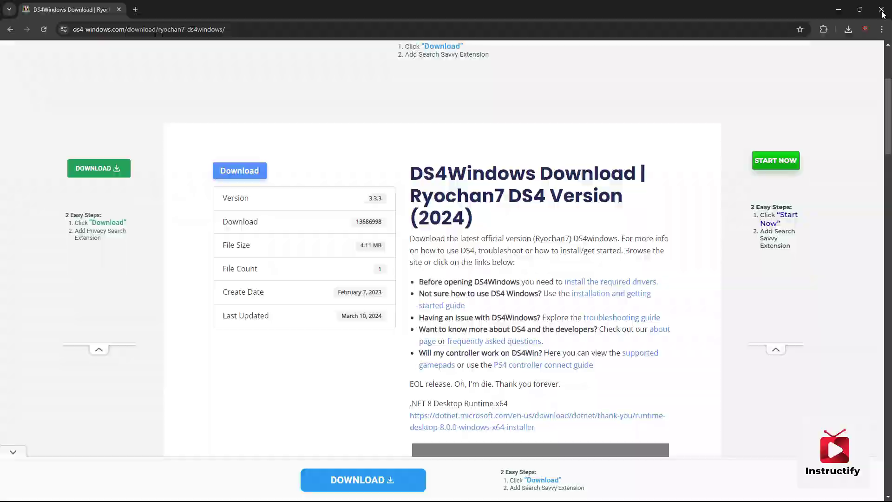